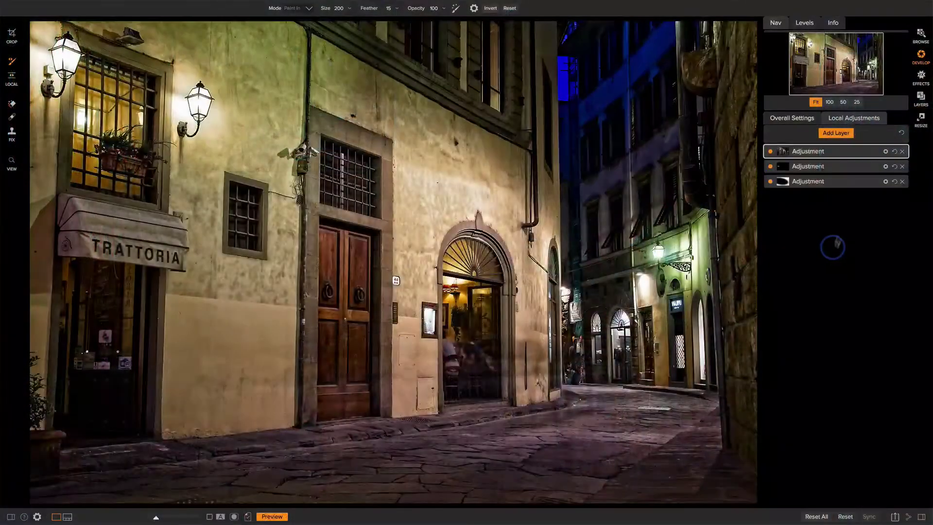
Add a new local adjustment layer with a fully white mask and opacity lowered to 15.
left_click(839, 134)
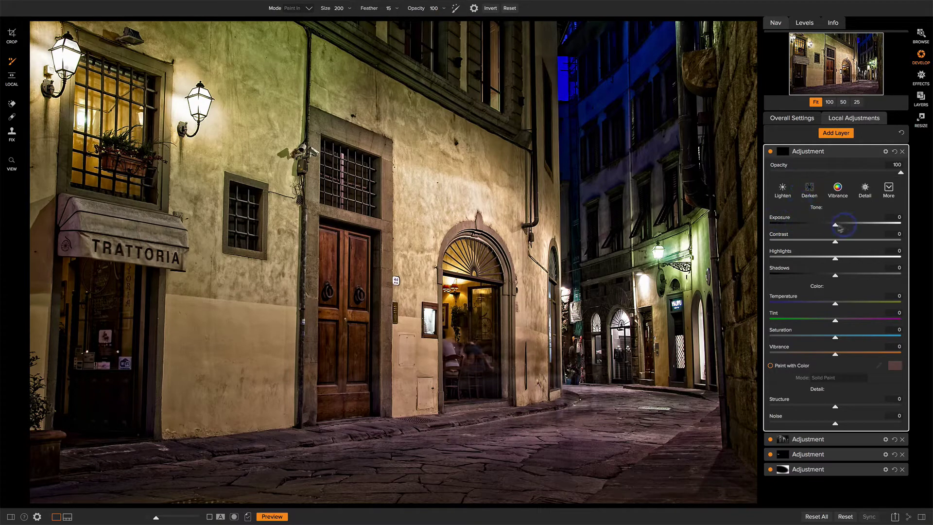
left_click(783, 153)
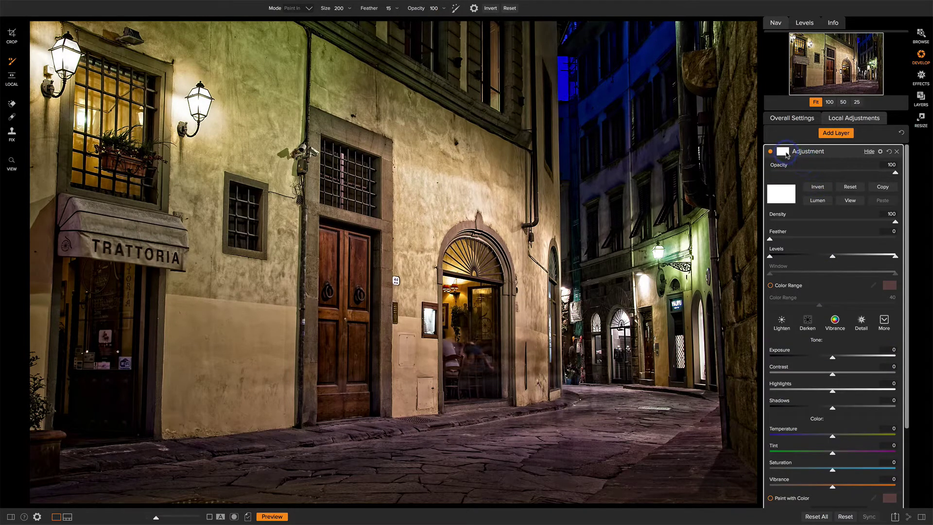
left_click_drag(894, 172, 780, 174)
Enable Paint with Color and choose blue in the Colors wheel as the layer's fill.
scroll(830, 312, "down", 3)
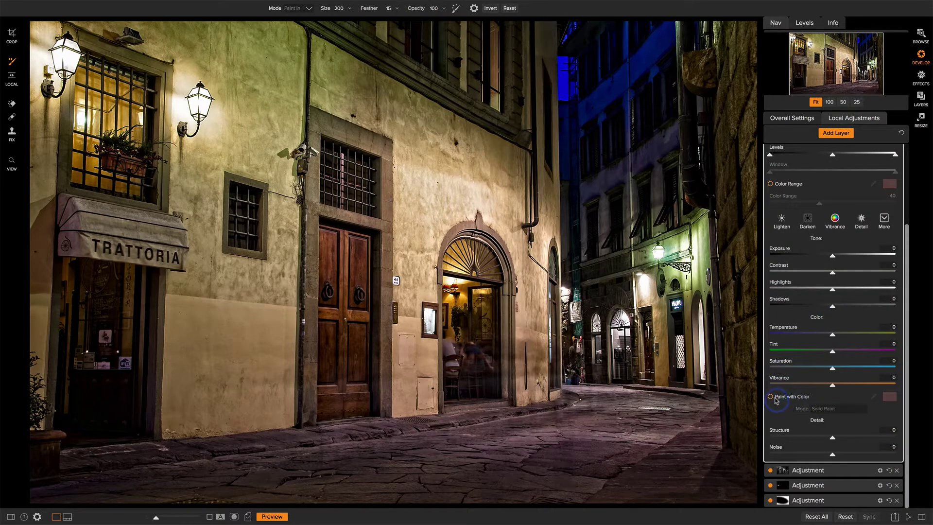
left_click(771, 397)
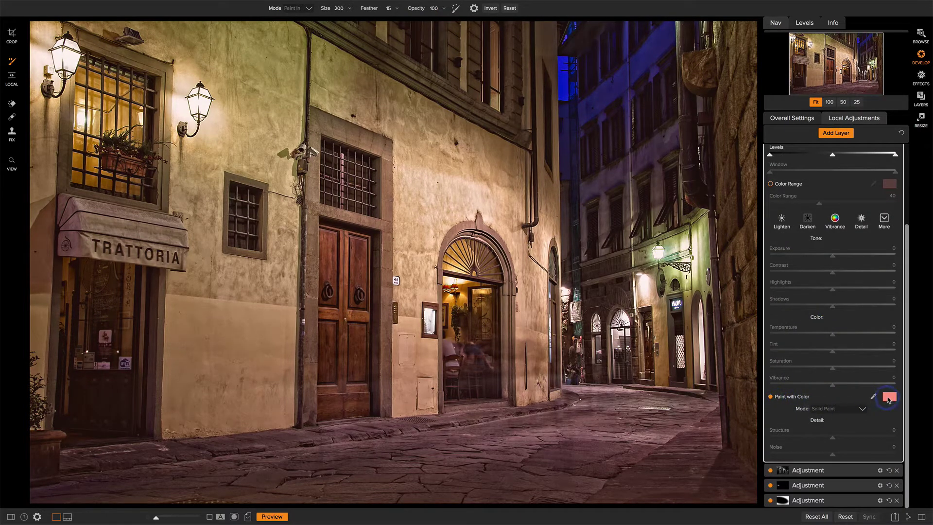
left_click(889, 398)
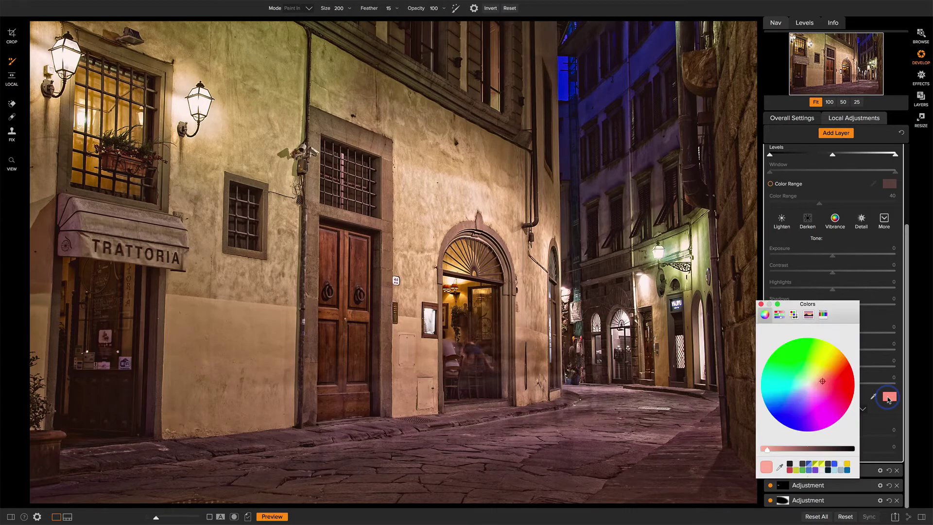
left_click_drag(822, 380, 773, 413)
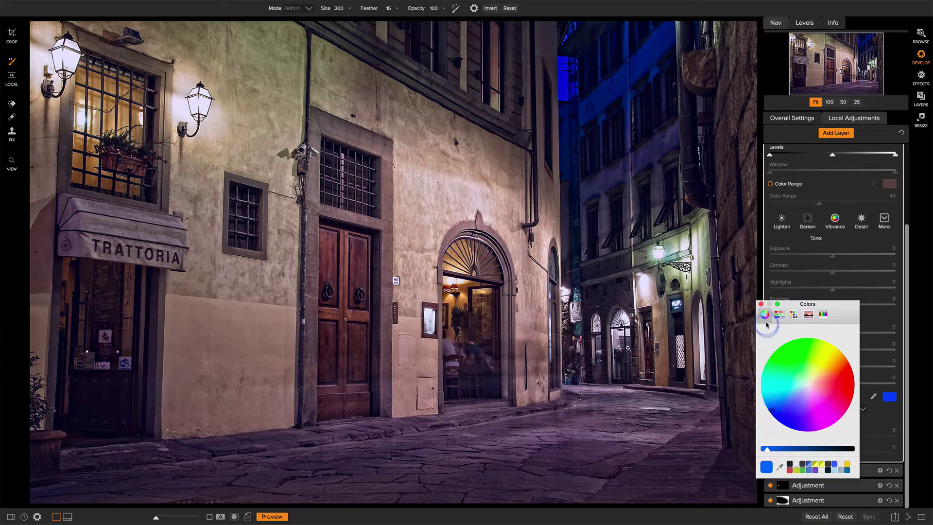
left_click(761, 304)
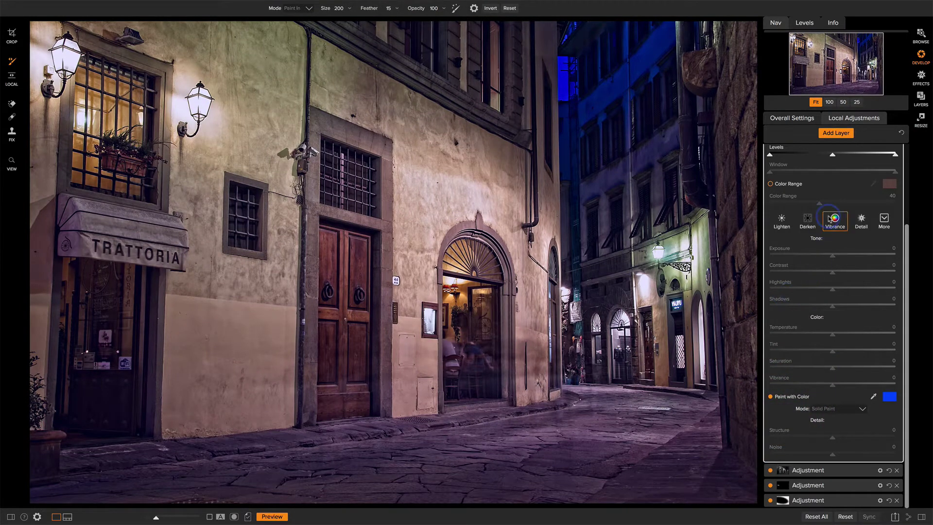
Set the colour layer's blend mode to Exclusion and toggle the layer off and on to compare.
scroll(832, 214, "up", 3)
left_click(880, 151)
left_click(823, 193)
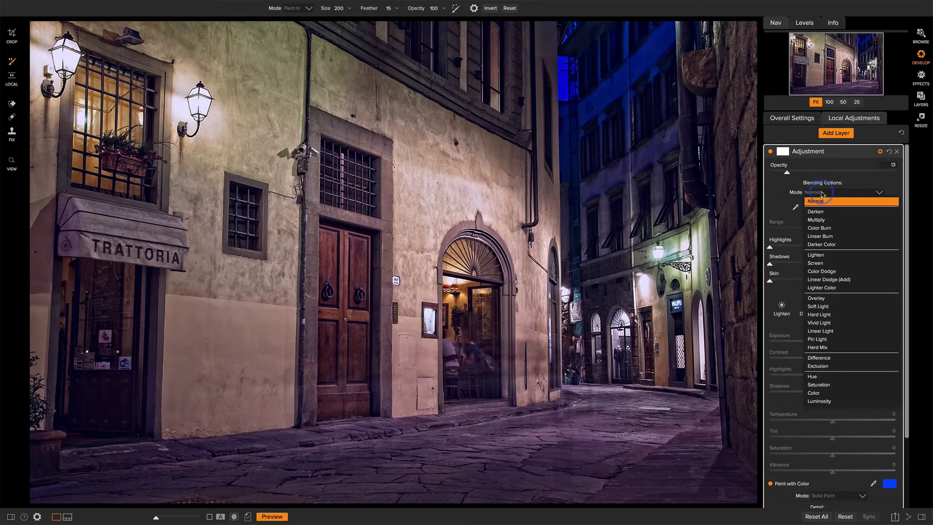
left_click(810, 366)
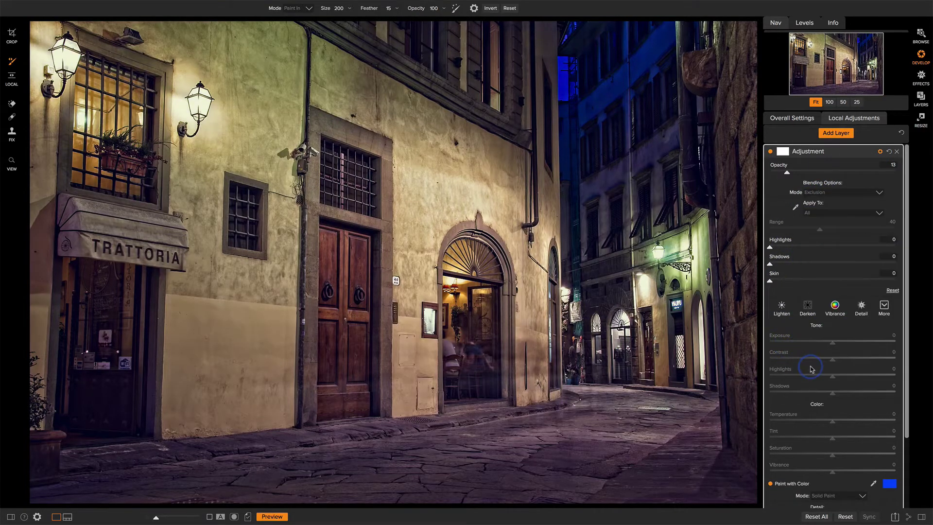
left_click(770, 152)
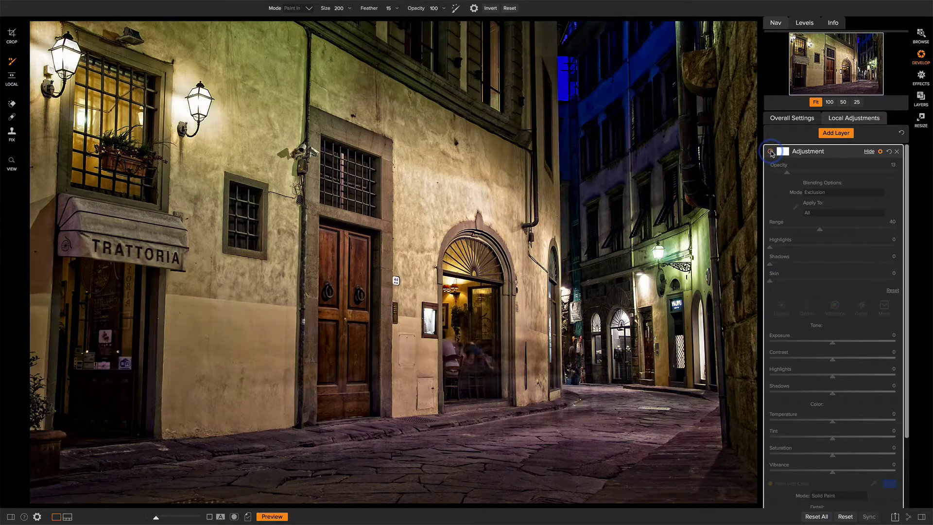
left_click(770, 152)
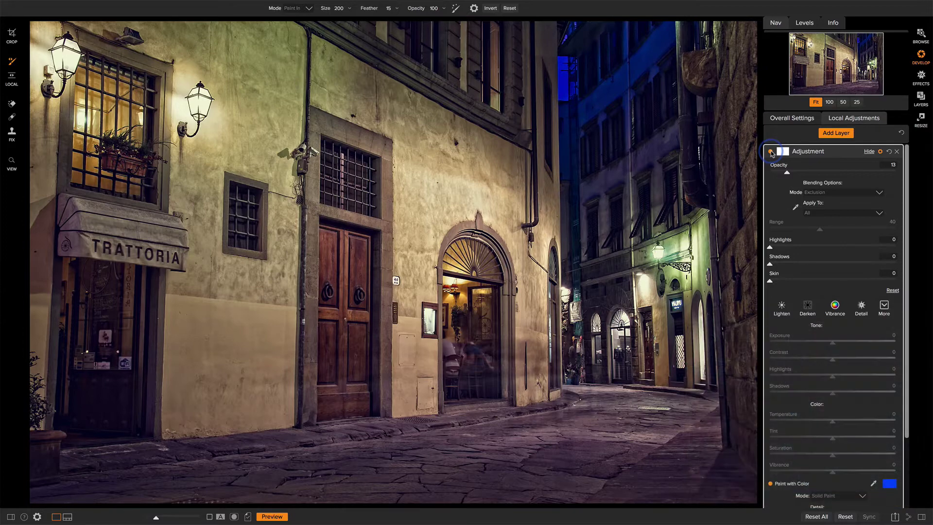
Collapse the Nav panel and return the colour layer to Normal blend at 100 opacity.
left_click(778, 24)
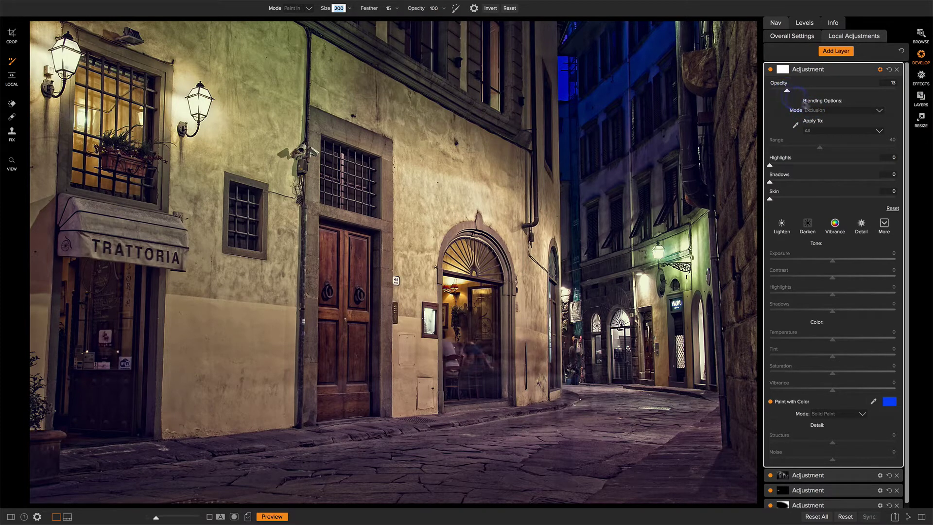
left_click(820, 111)
left_click(820, 117)
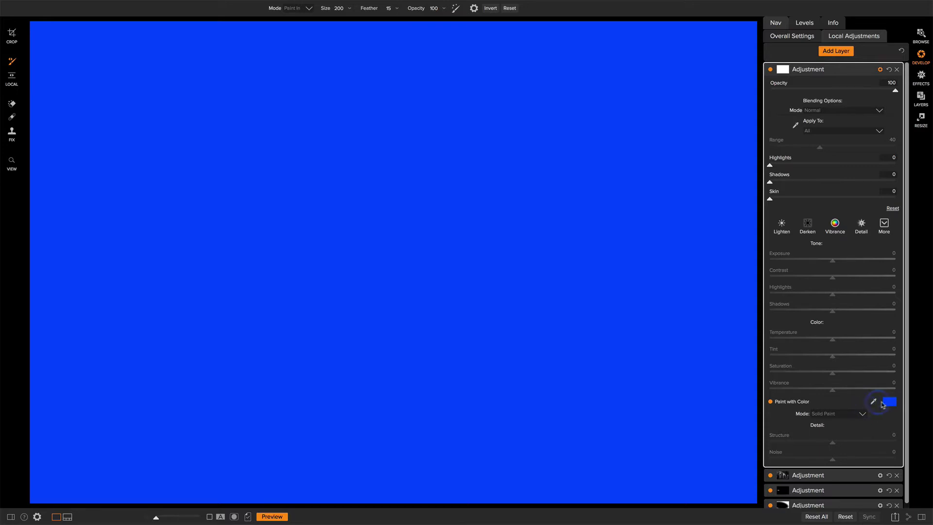
Reopen the colour picker, then switch the full-strength blue layer's blend mode to Exclusion.
left_click(889, 401)
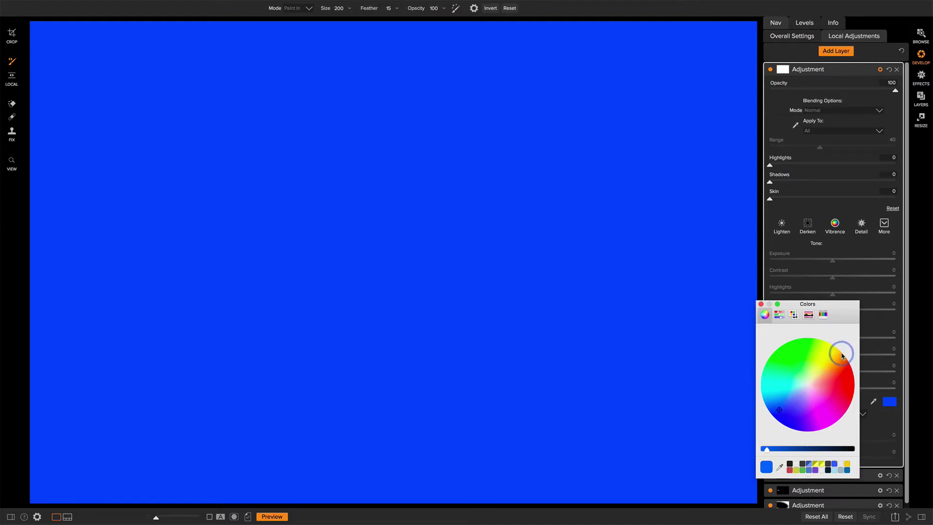
left_click(829, 111)
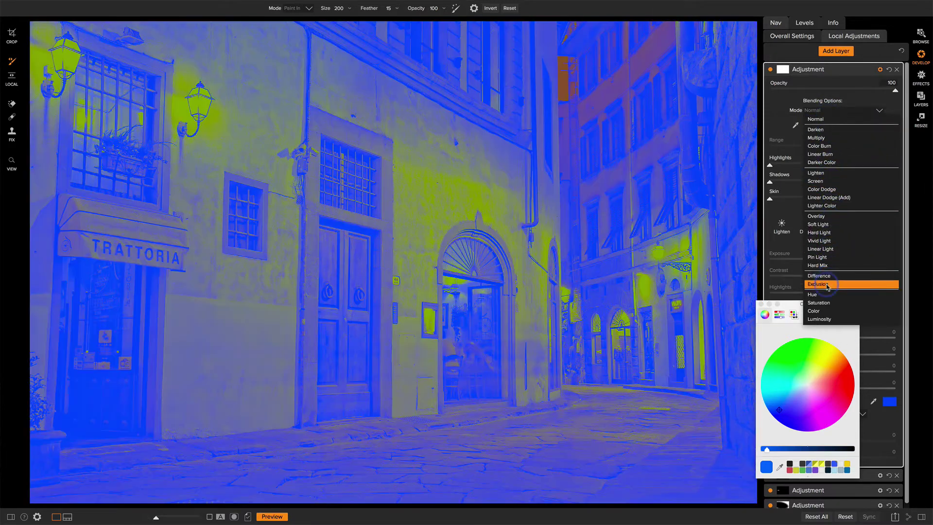
left_click(827, 284)
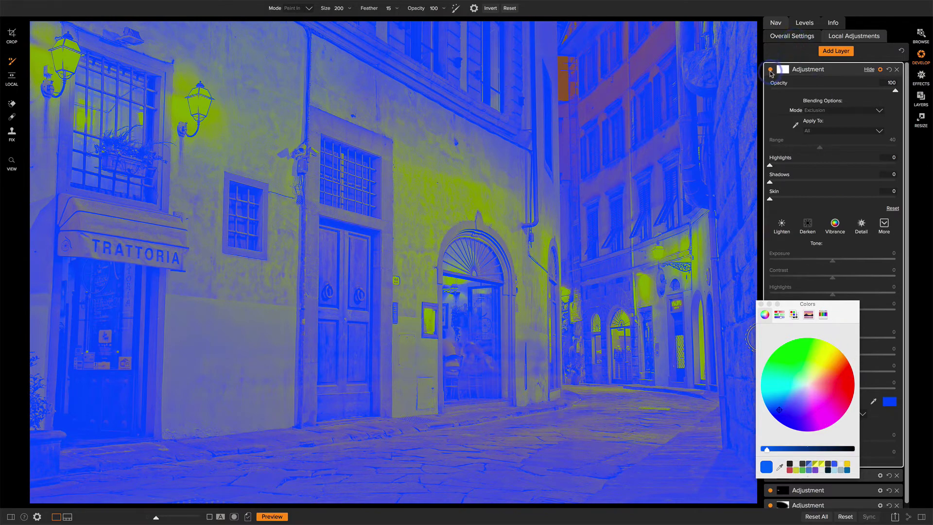
Switch the Exclusion layer off to view the original photo, then turn it back on.
left_click(770, 70)
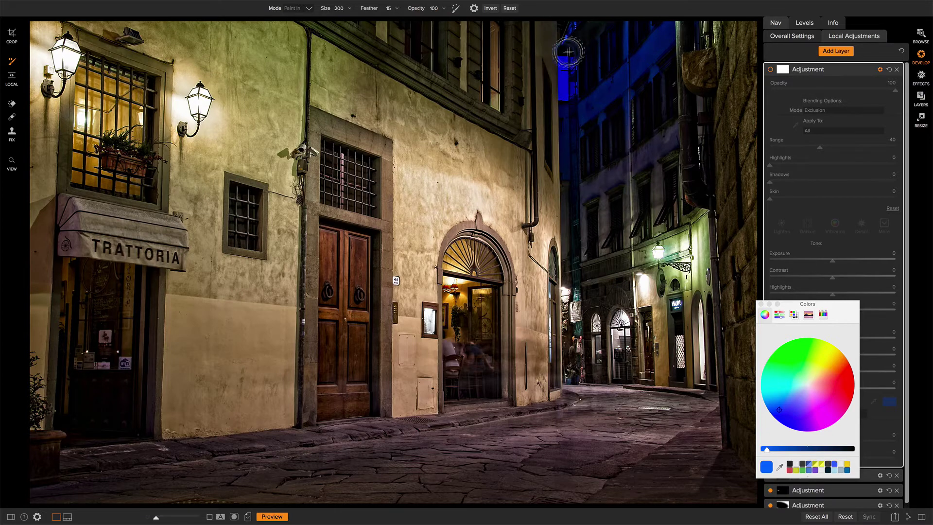
mouse_move(563, 57)
left_mouse_down()
mouse_move(560, 110)
mouse_move(564, 63)
mouse_move(561, 97)
mouse_move(561, 63)
mouse_move(578, 78)
mouse_move(560, 87)
mouse_move(568, 65)
mouse_move(566, 88)
left_mouse_up()
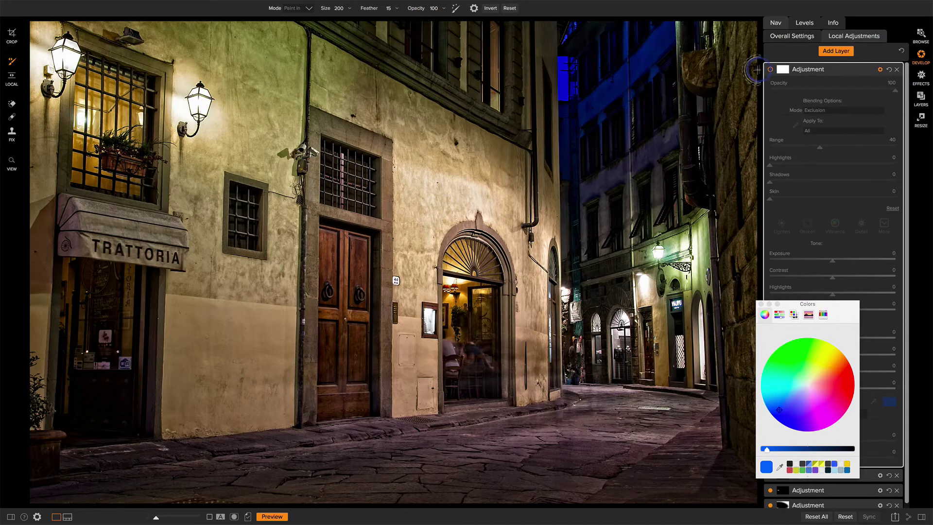
left_click(770, 70)
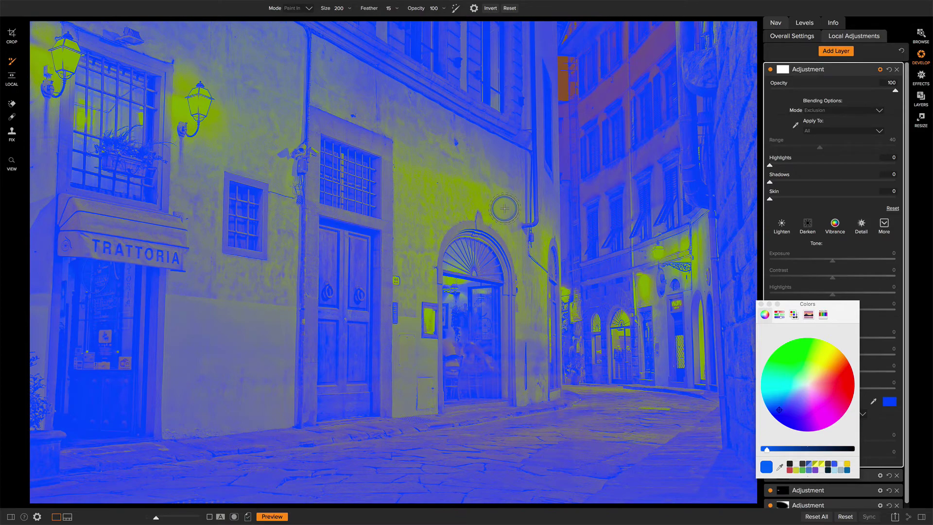
Lower the layer's opacity to 14 and try cyan and green fills before returning to blue.
left_click_drag(895, 91, 787, 91)
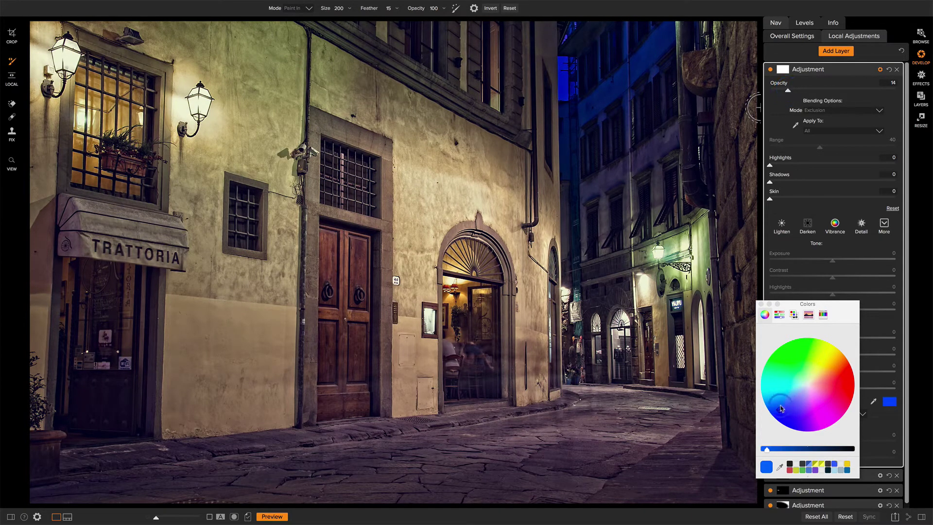
mouse_move(780, 411)
left_mouse_down()
mouse_move(780, 391)
mouse_move(766, 400)
mouse_move(835, 399)
mouse_move(844, 384)
mouse_move(773, 366)
left_mouse_up()
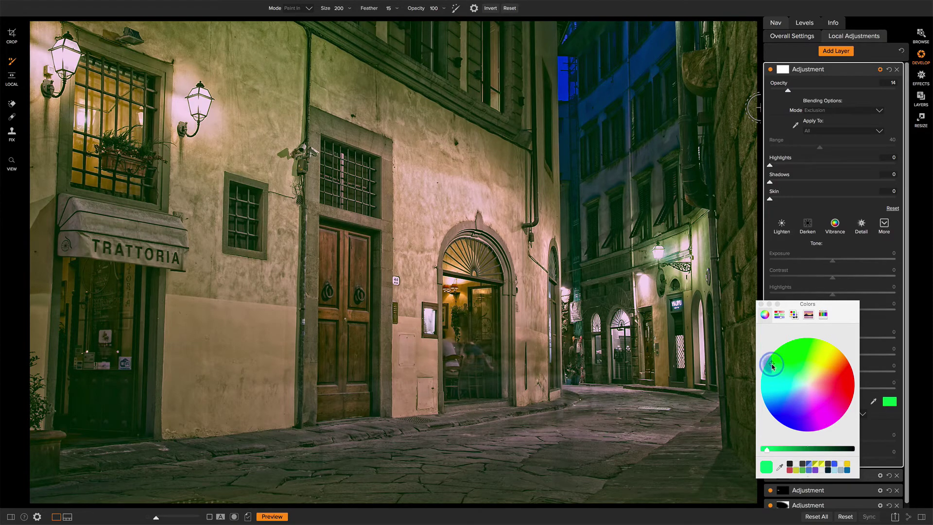
left_click_drag(773, 366, 776, 417)
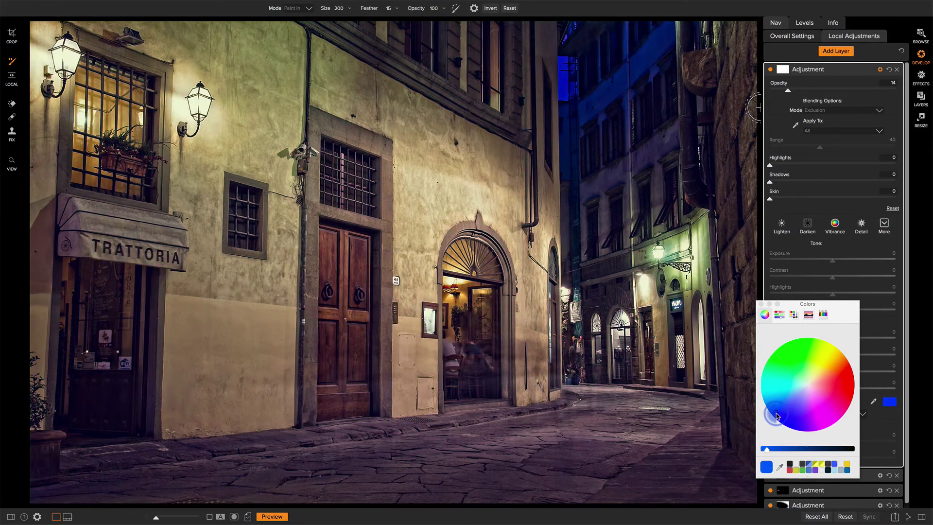
mouse_move(774, 413)
left_mouse_down()
mouse_move(764, 371)
mouse_move(776, 410)
left_mouse_up()
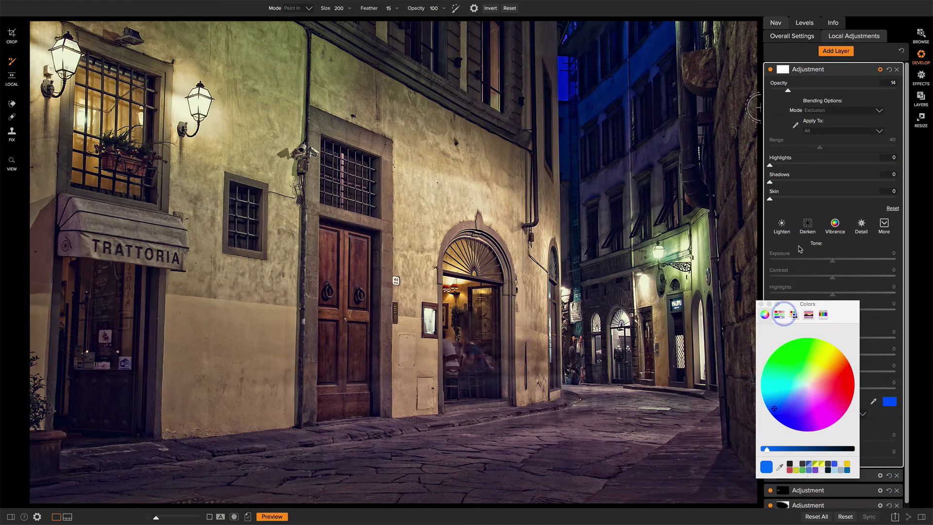
Make the mask an inverted Lumen mask and shift its Levels midpoint left.
left_click(783, 69)
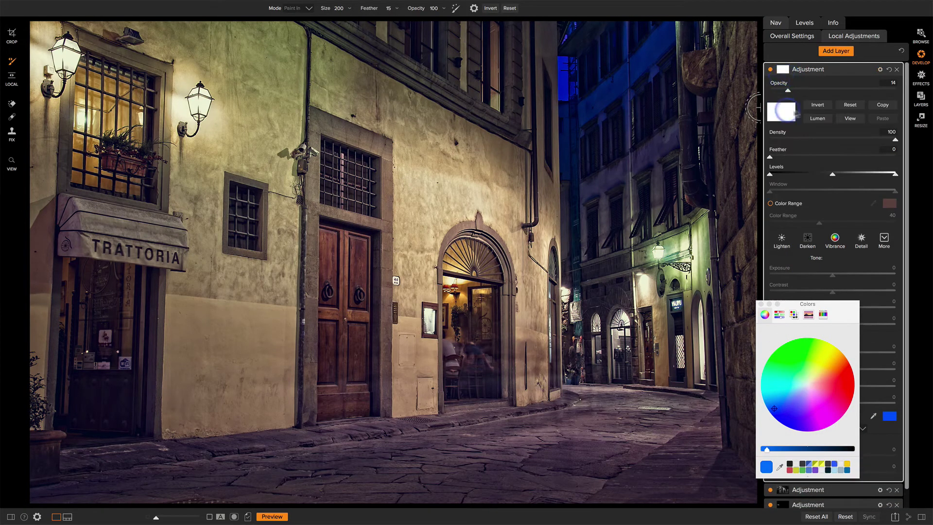
left_click(817, 118)
left_click(819, 105)
left_click_drag(833, 174, 807, 174)
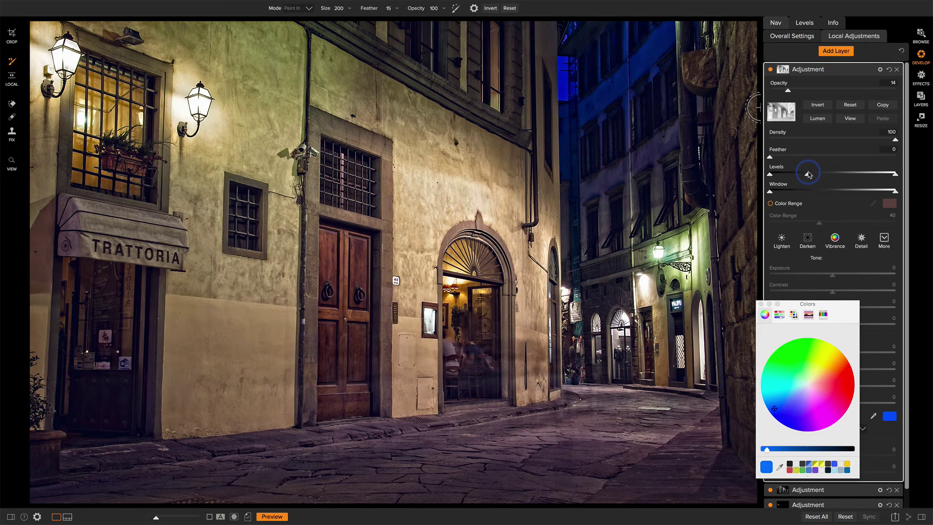
left_click(770, 69)
left_click(770, 69)
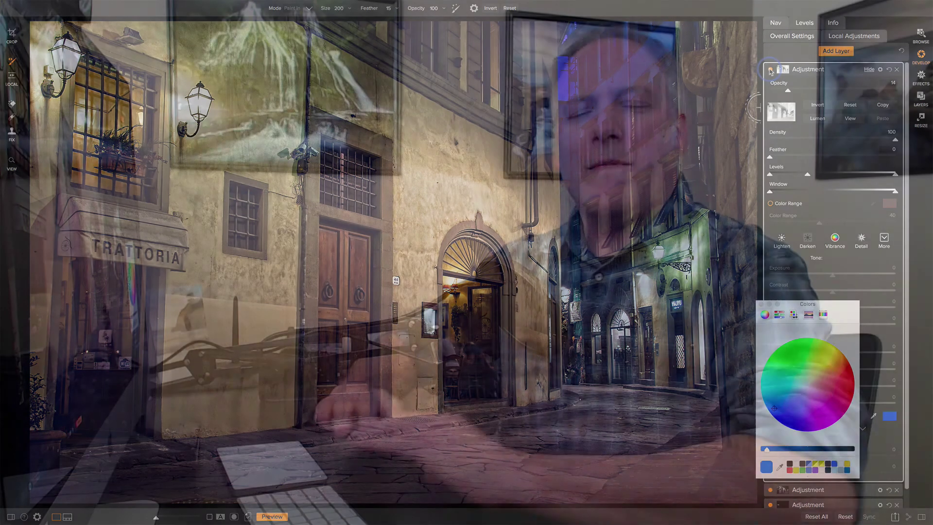